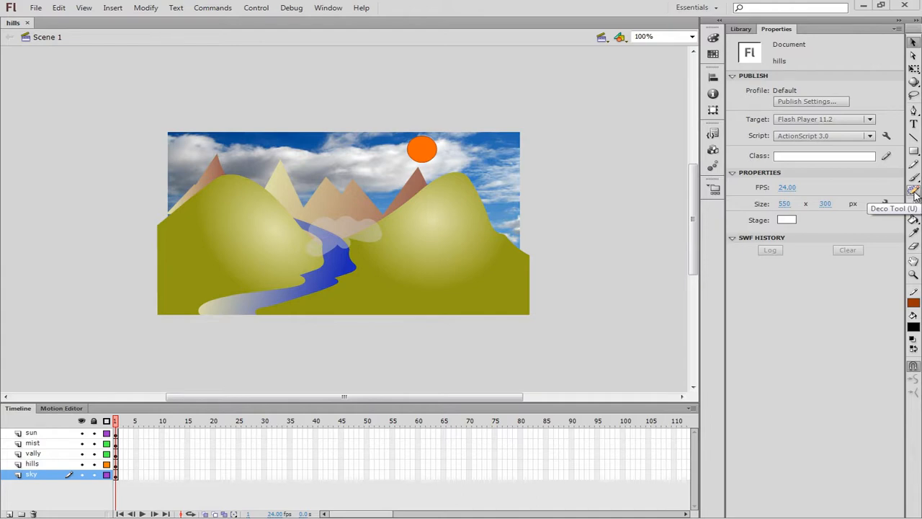
Step: Set the Deco Tool's drawing effect to Tree Brush, try a tree on the right hill and undo it
click(913, 191)
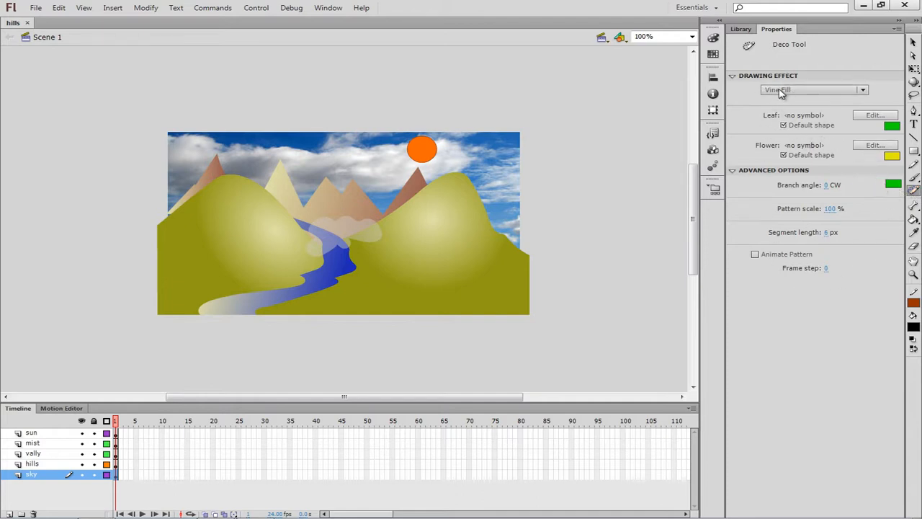
click(867, 97)
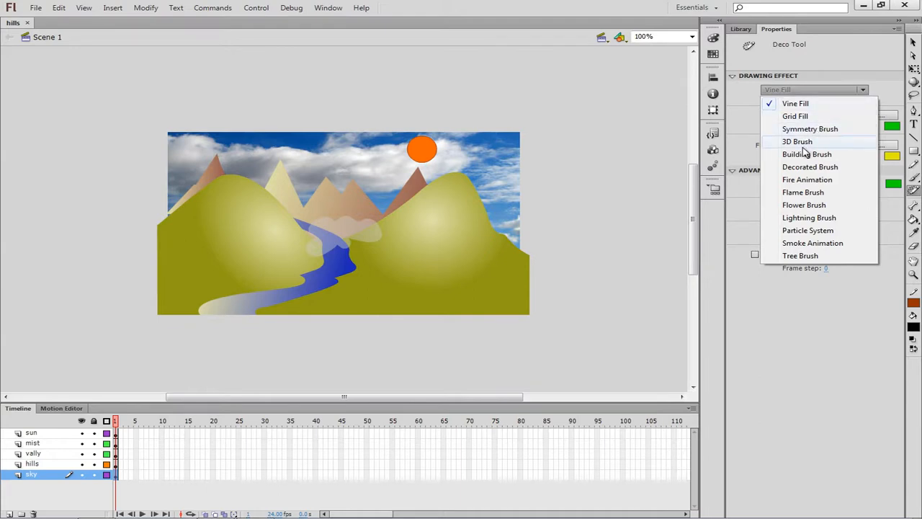
click(786, 258)
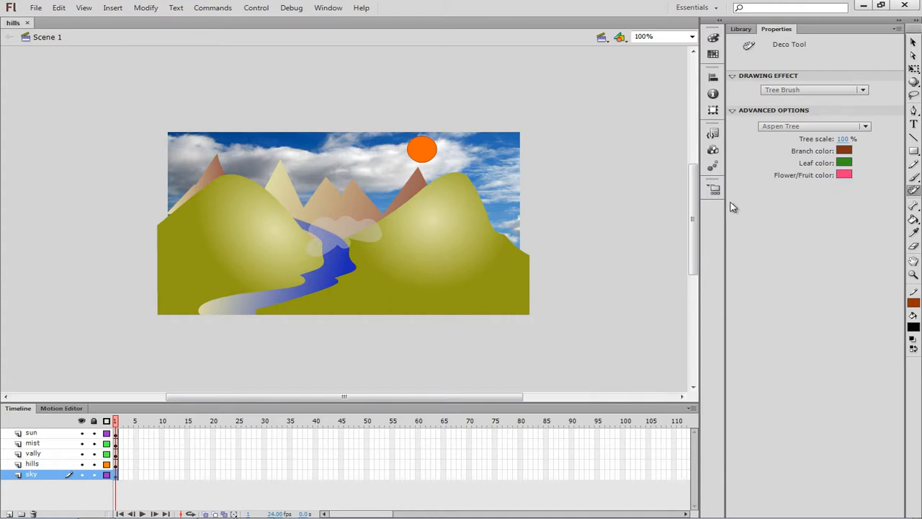
click(430, 301)
key(ctrl+z)
Step: Add a new layer above the sky layer and name it tree
click(9, 513)
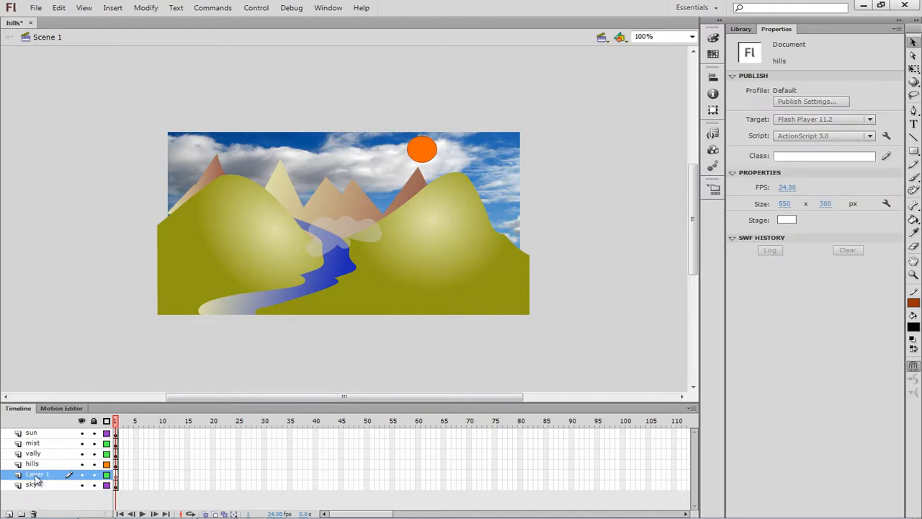
click(36, 479)
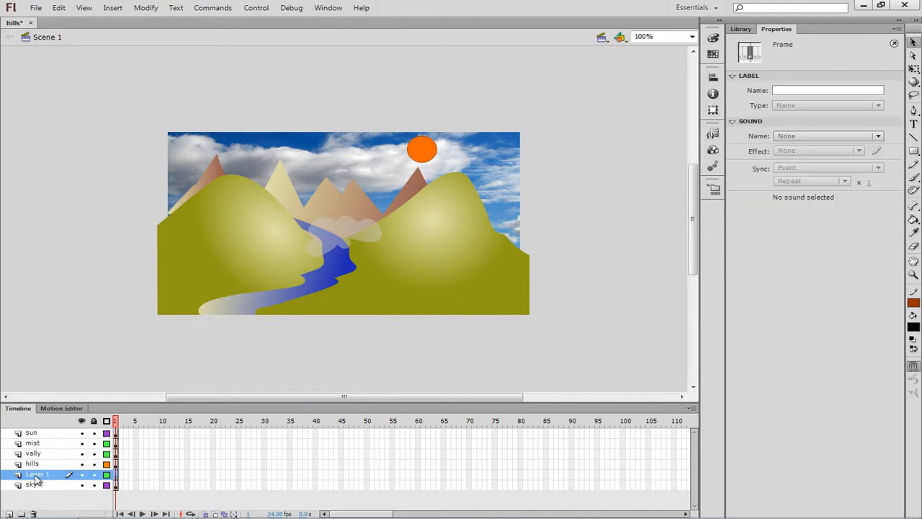
double_click(36, 475)
text(tree)
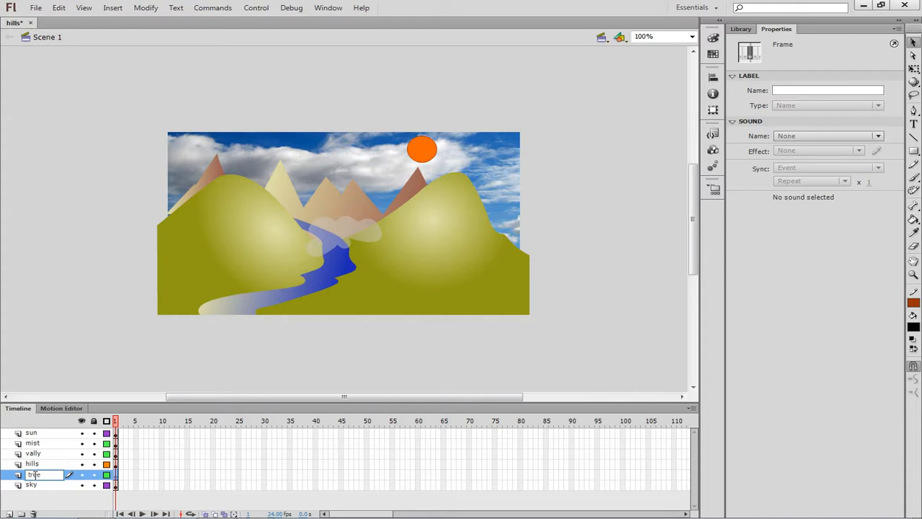
key(Return)
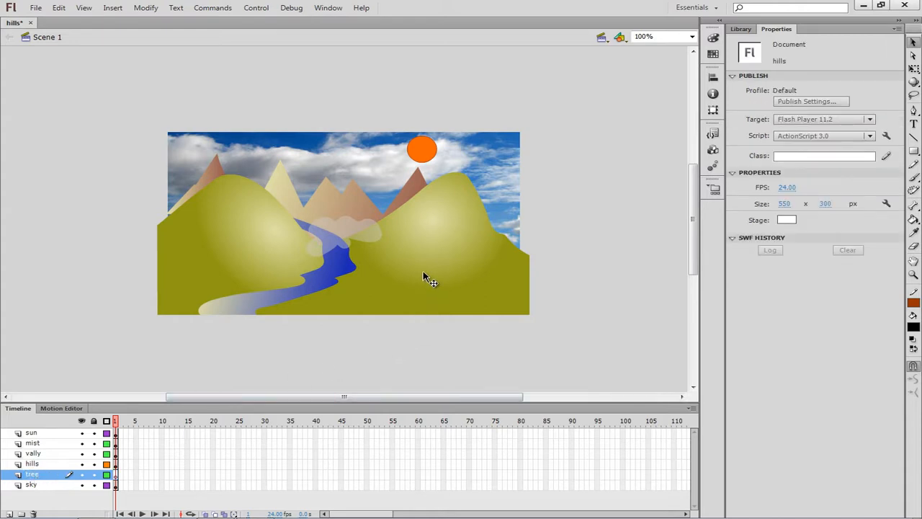
Step: Paint an Aspen Tree with the Deco Tool on the tree layer over the right hill, and move that layer below sky
click(913, 190)
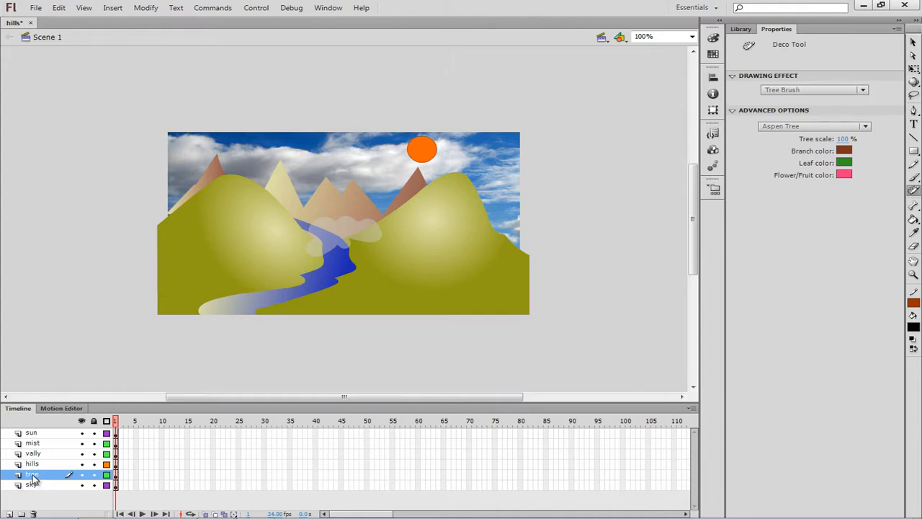
drag(32, 479, 41, 492)
key(v)
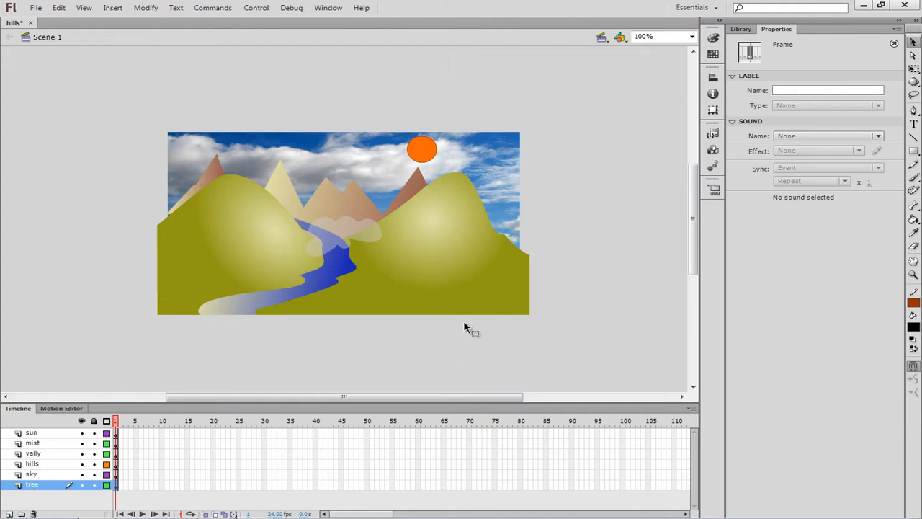
Step: Hide the sky, hills, vally, mist and sun layers so only the tree layer shows
click(81, 474)
click(82, 463)
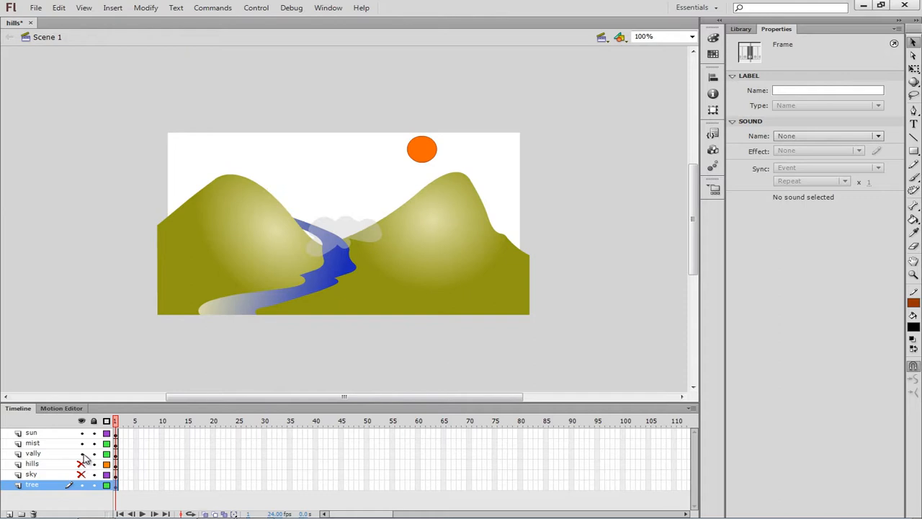
click(81, 452)
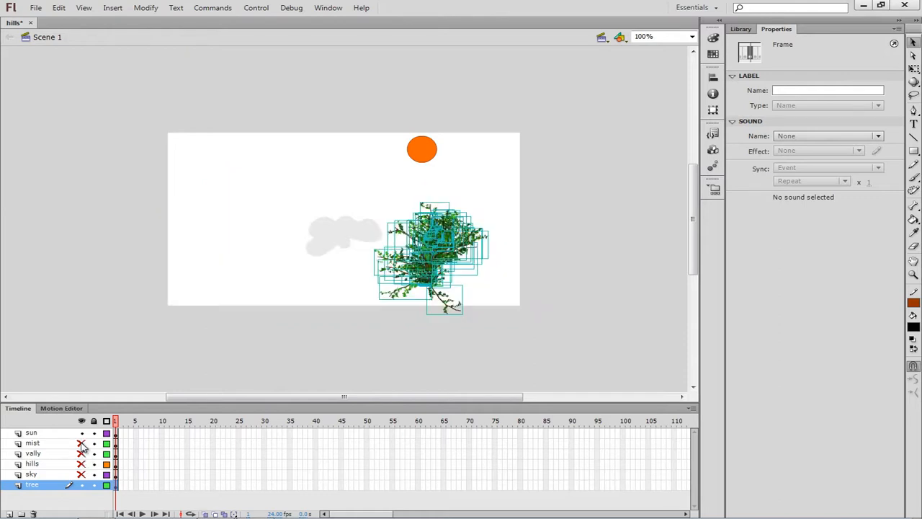
click(81, 433)
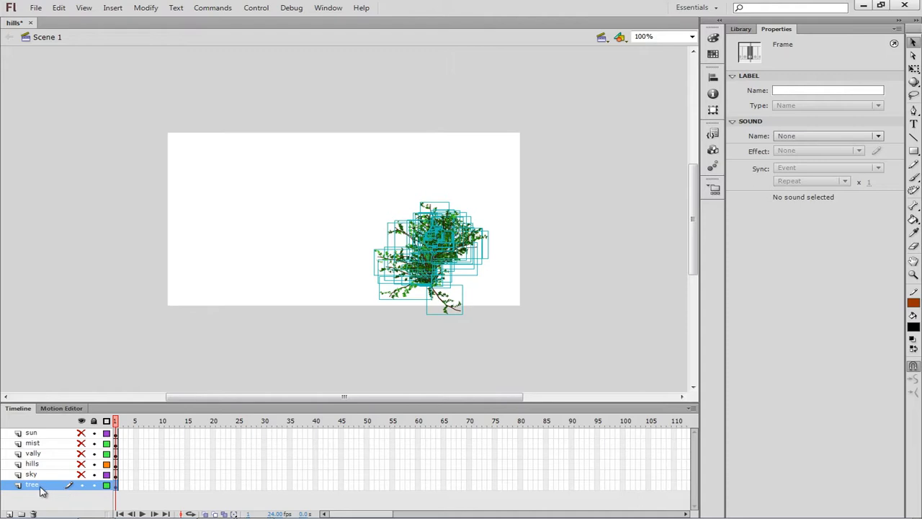
Step: Move the tree layer to the top of the layer stack and make all the hidden layers visible again
drag(41, 489, 44, 436)
click(82, 442)
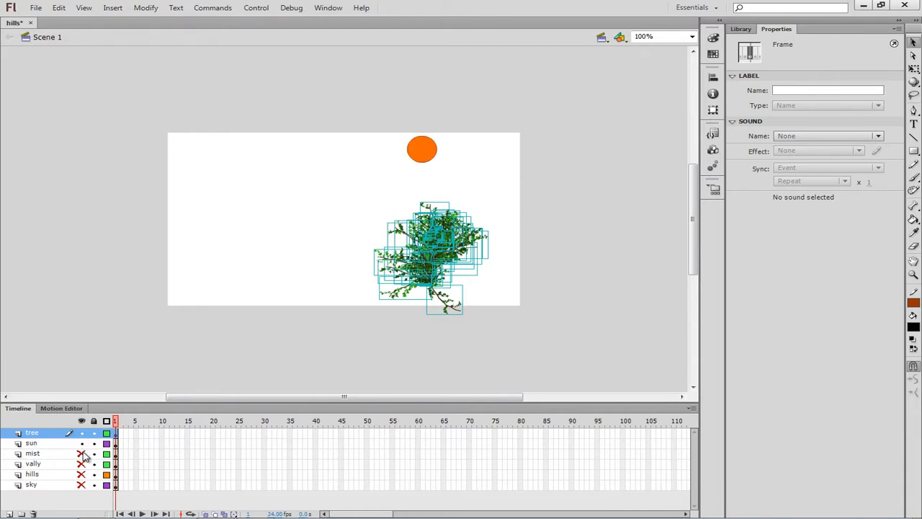
click(82, 453)
click(82, 463)
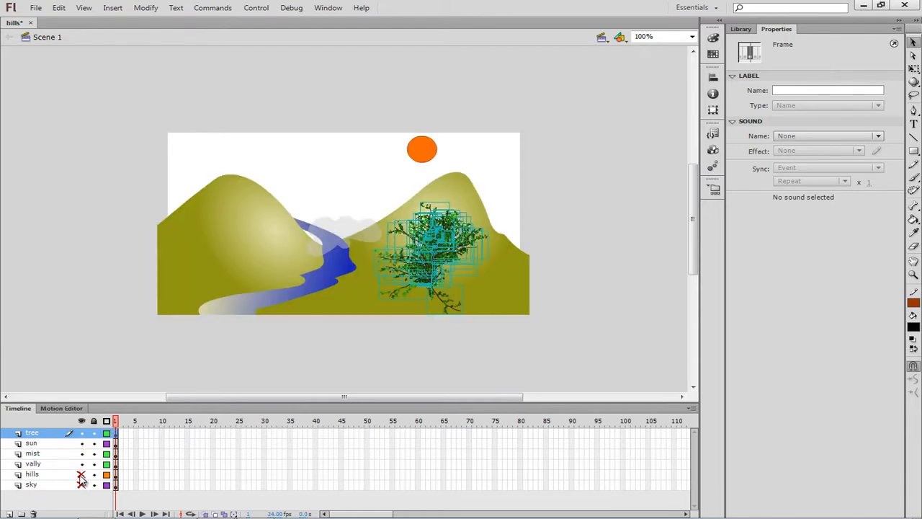
click(81, 474)
click(82, 484)
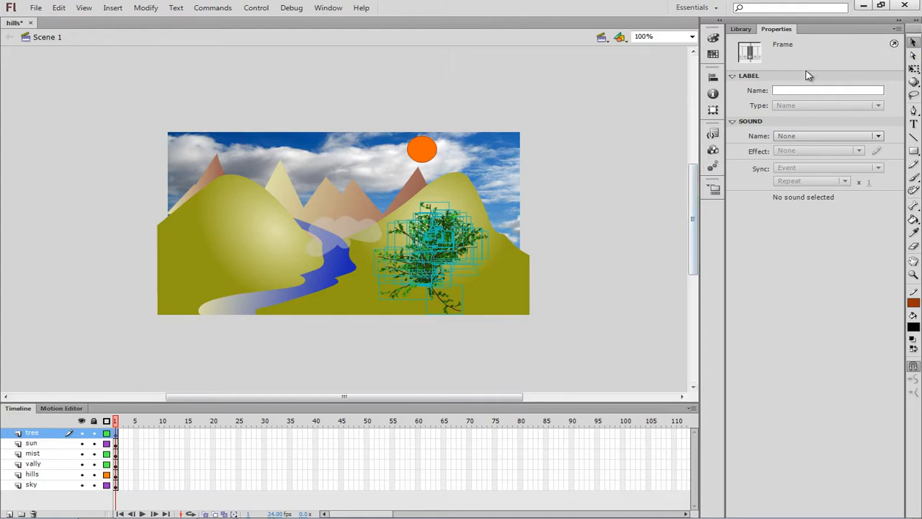
Step: Select individual parts of the tree on the right hill to examine how it is grouped
click(458, 193)
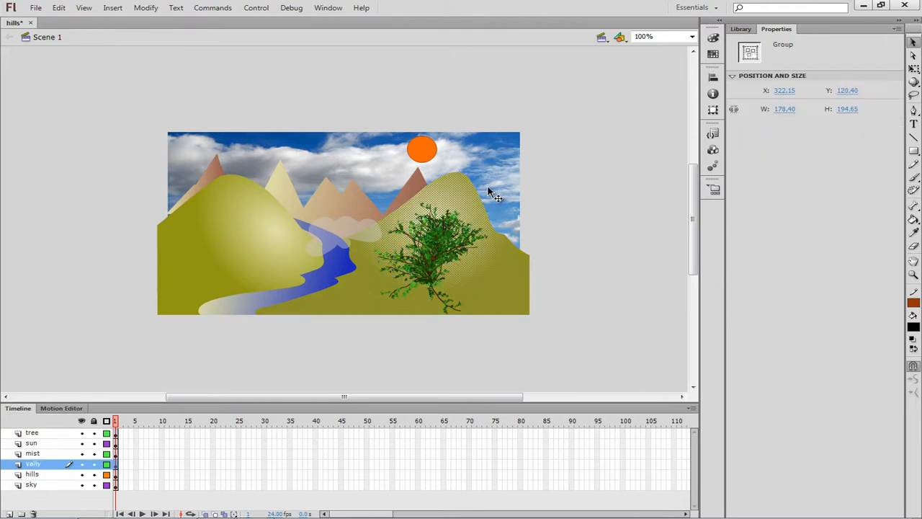
click(601, 201)
click(442, 261)
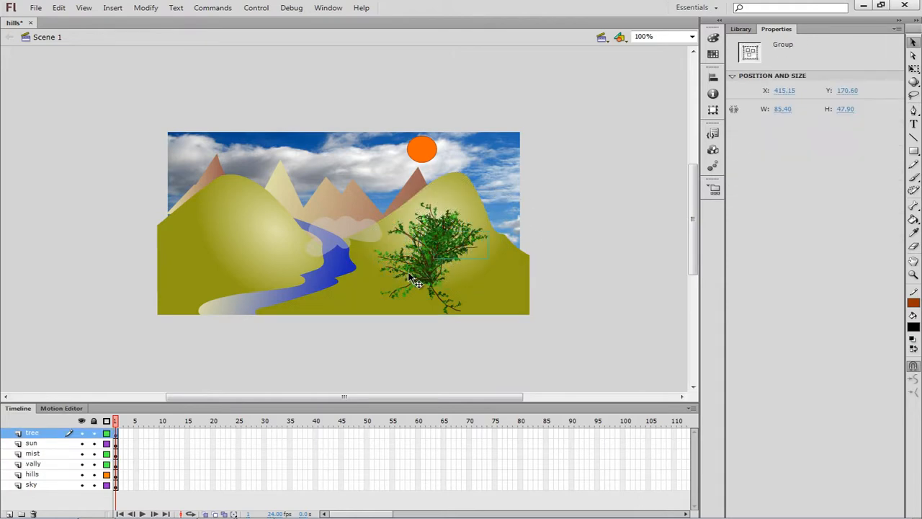
click(421, 285)
click(418, 244)
click(398, 293)
click(395, 288)
click(431, 282)
click(451, 226)
Step: Convert all artwork on the tree layer to a Movie Clip symbol named tree with its registration point at the bottom centre
click(35, 436)
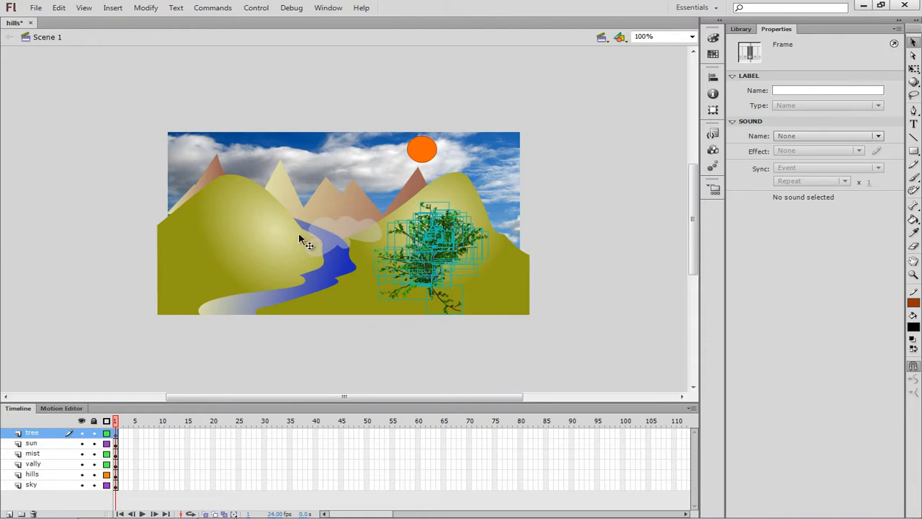
click(146, 8)
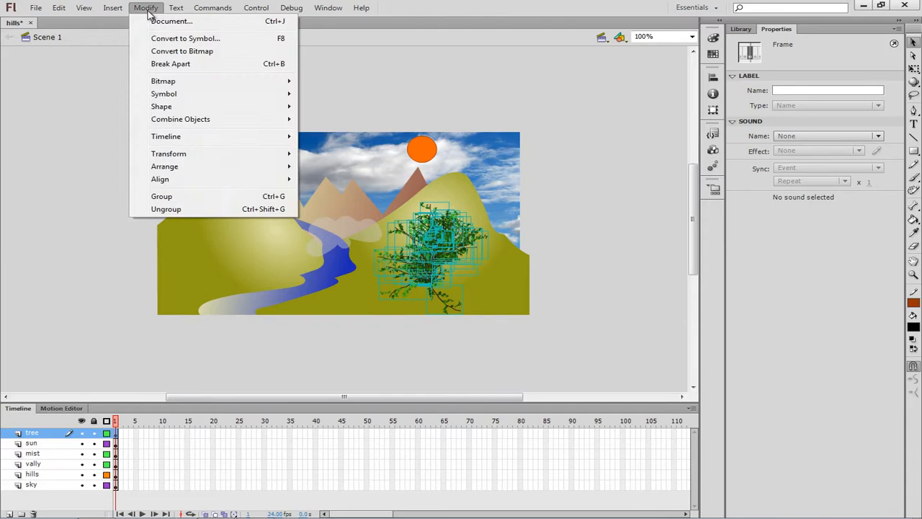
click(173, 39)
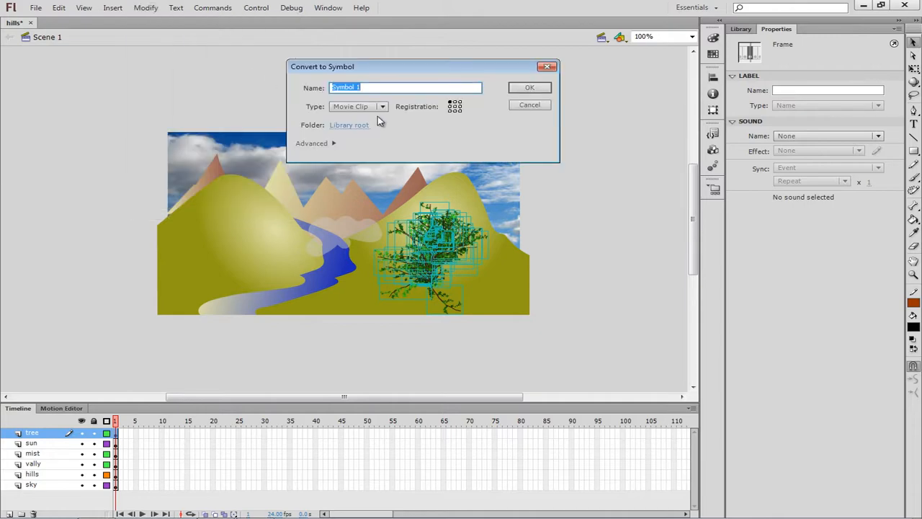
text(tree)
click(384, 108)
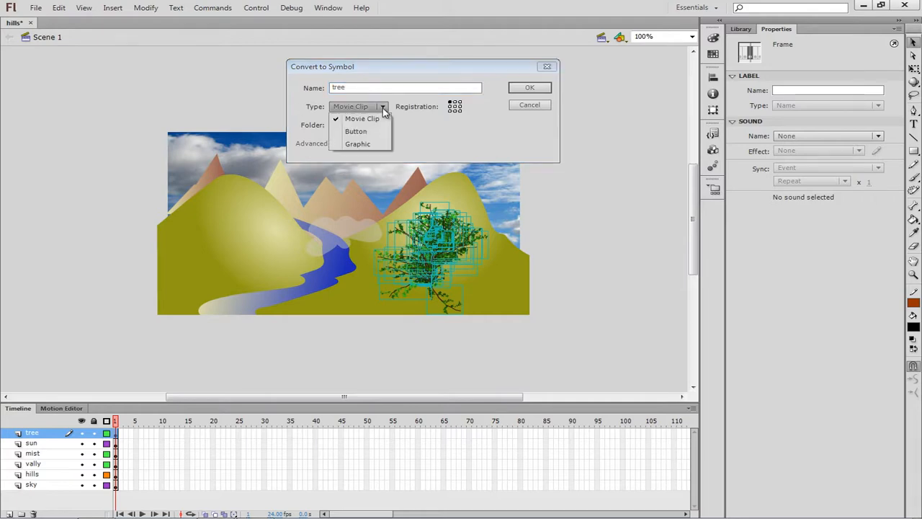
click(412, 147)
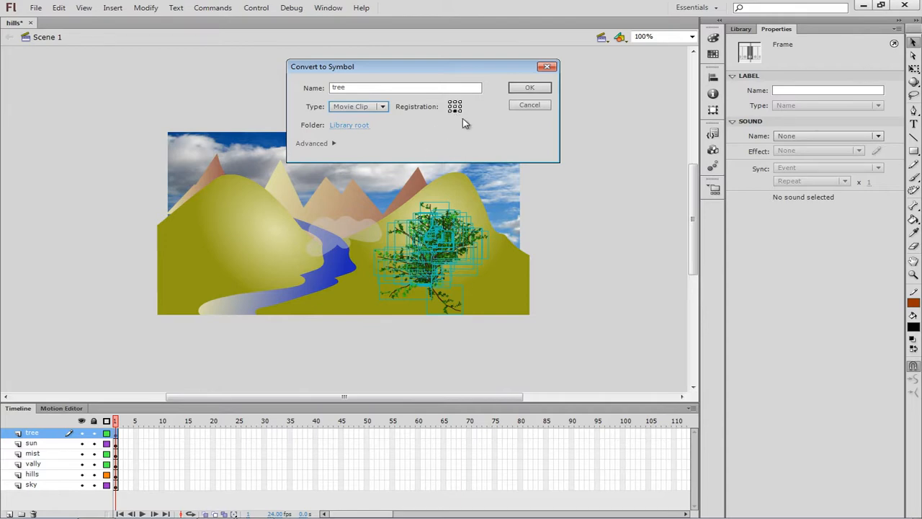
click(529, 90)
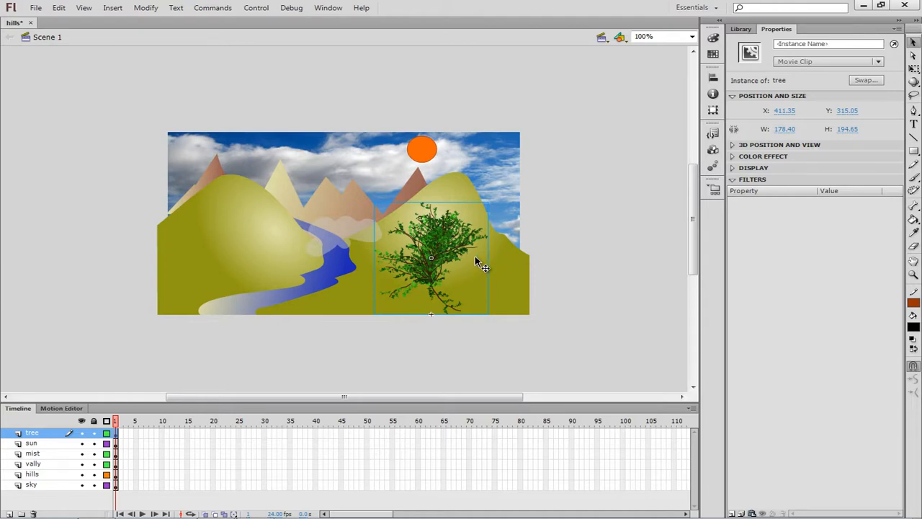
Step: Place a second tree instance from the Library on the left hill and scale it down in width and height with Free Transform
click(742, 32)
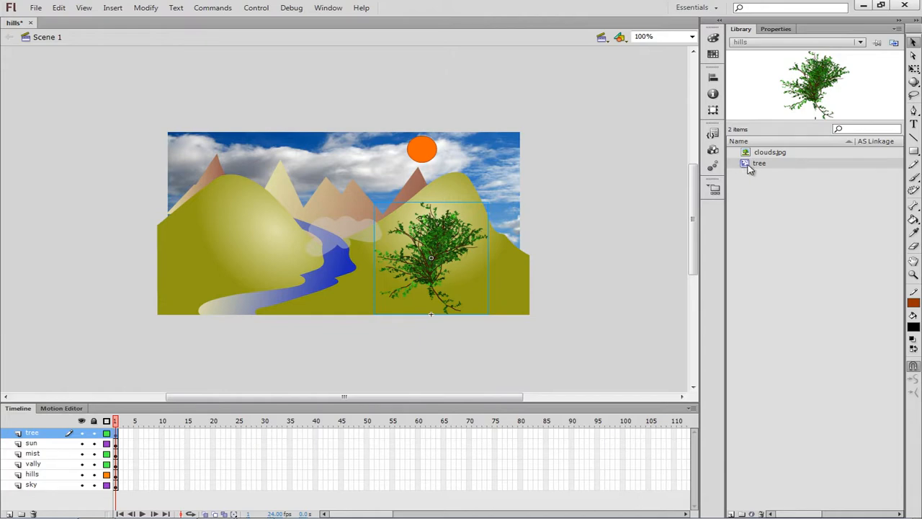
drag(751, 170, 224, 257)
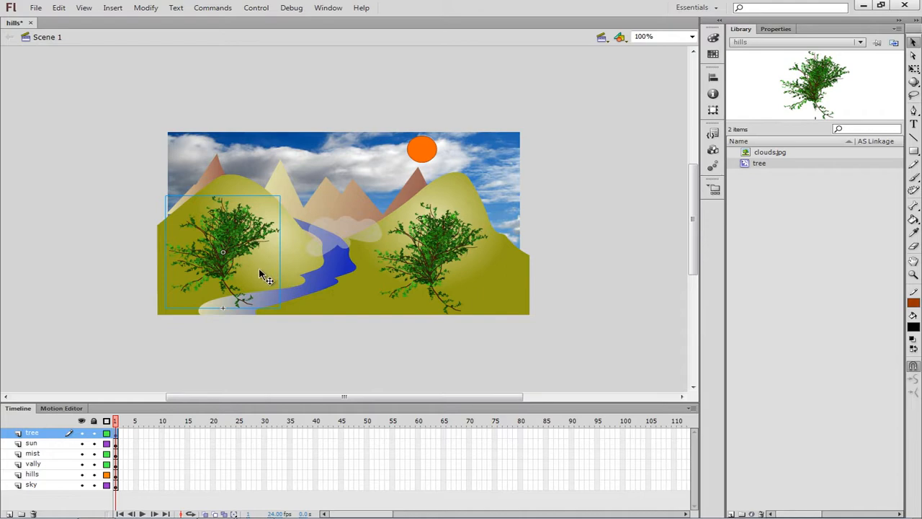
click(913, 69)
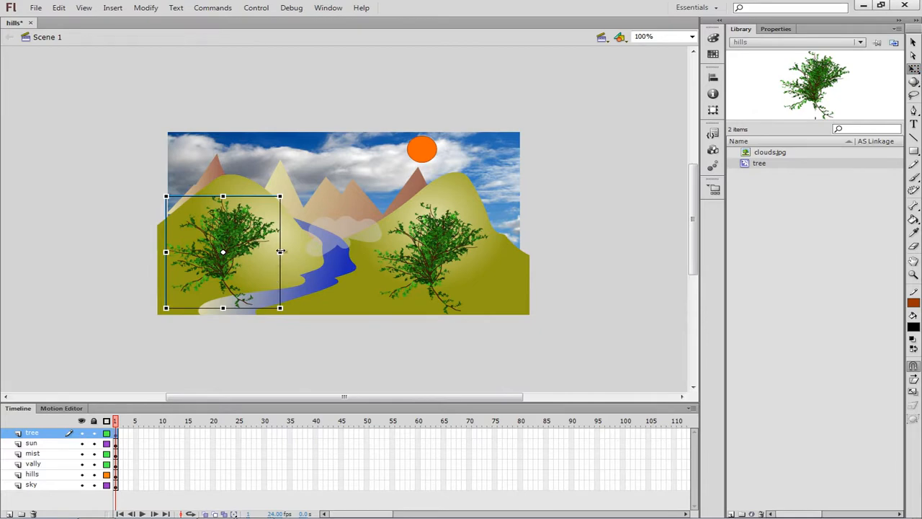
drag(280, 251, 257, 251)
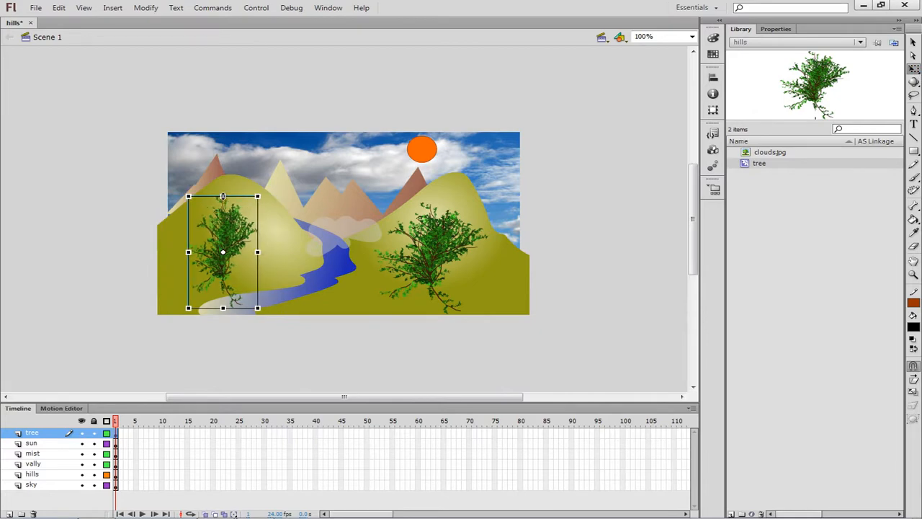
drag(223, 196, 204, 247)
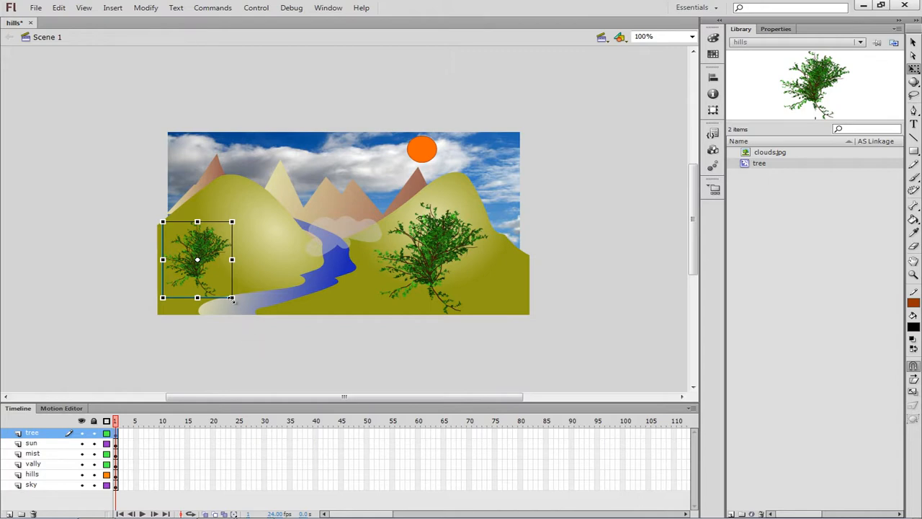
Step: Widen the left hill's tree slightly and deselect it
click(437, 266)
click(205, 262)
drag(233, 222, 238, 221)
click(254, 235)
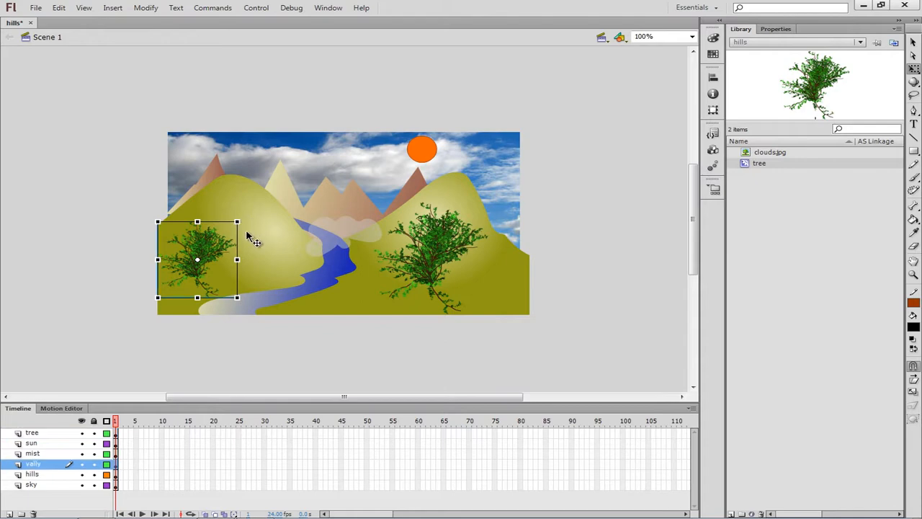
click(562, 191)
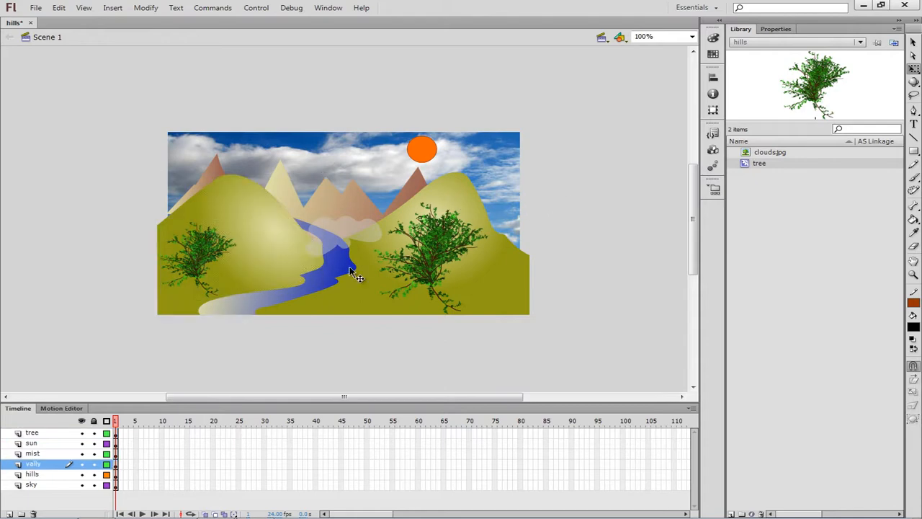
Step: Open the left hill's tree symbol for in-place editing and enter one of its branch groups
click(429, 262)
click(196, 254)
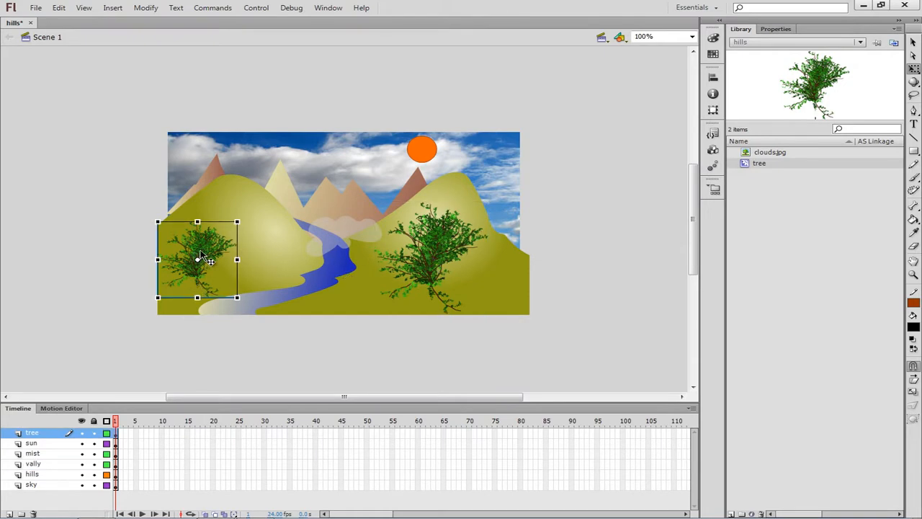
double_click(202, 256)
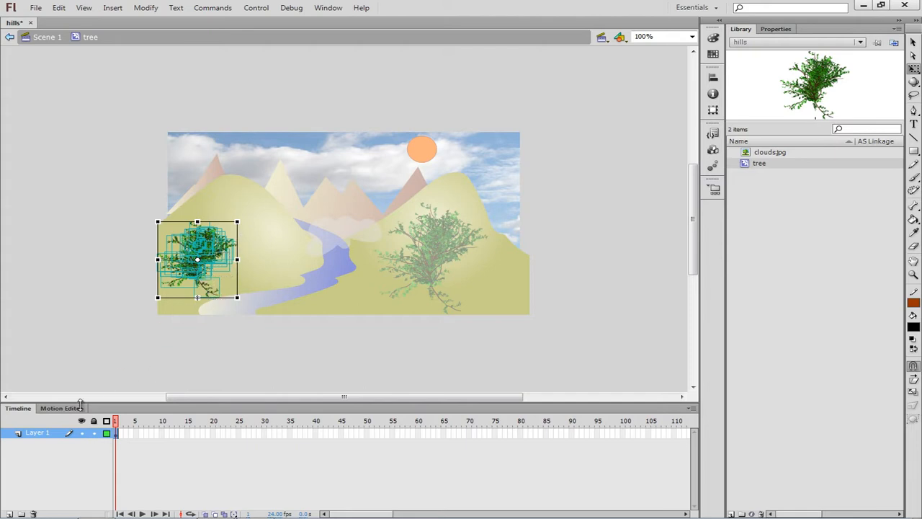
right_click(210, 290)
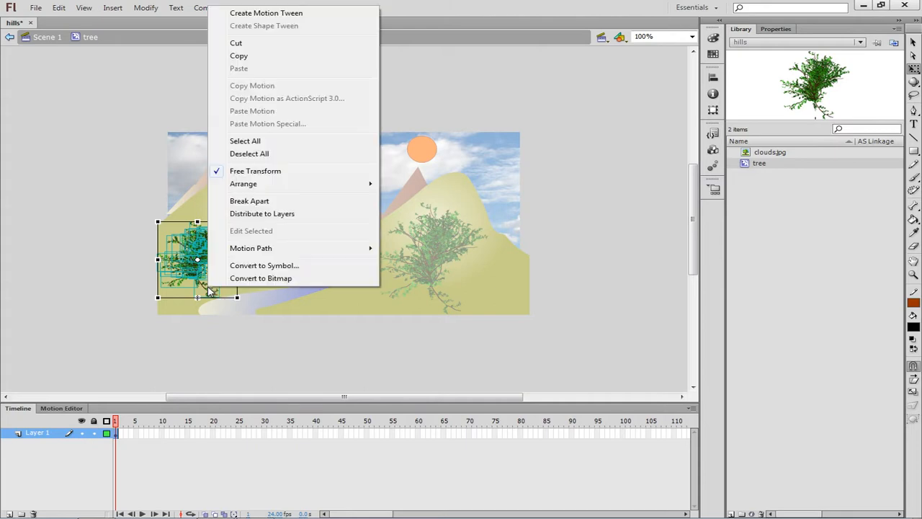
double_click(191, 266)
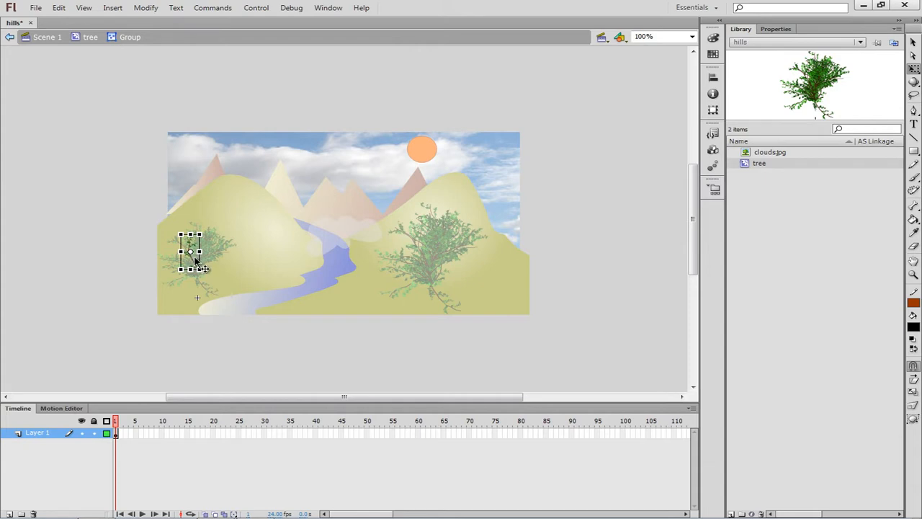
click(206, 291)
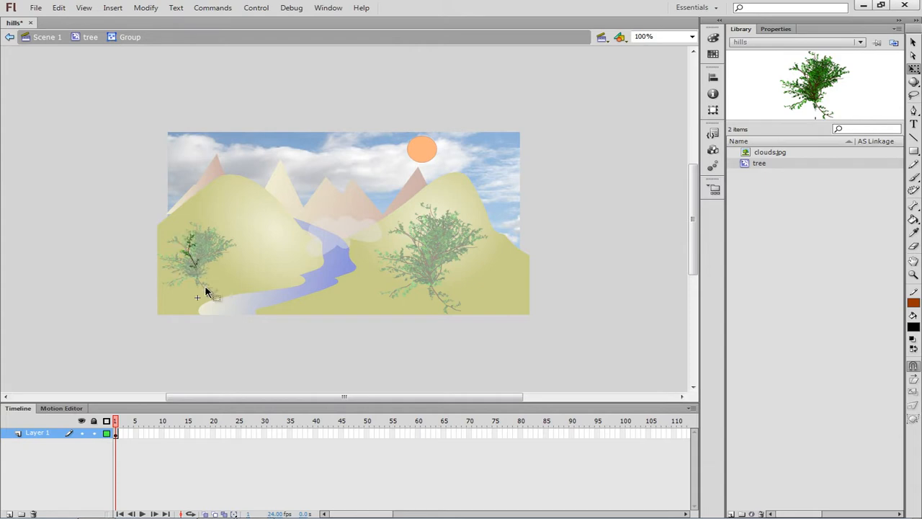
Step: Delete the branch and leaf pieces inside the open group and return to Scene 1
click(189, 246)
click(194, 262)
key(Delete)
click(187, 254)
key(Delete)
click(190, 250)
key(Delete)
click(190, 250)
key(Delete)
click(188, 258)
key(Delete)
click(192, 259)
key(Delete)
drag(185, 232, 208, 266)
key(Delete)
click(45, 38)
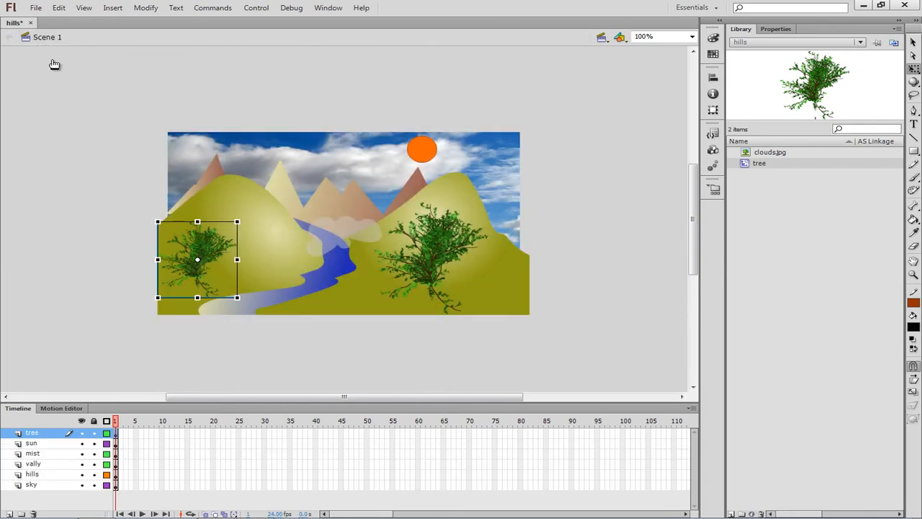